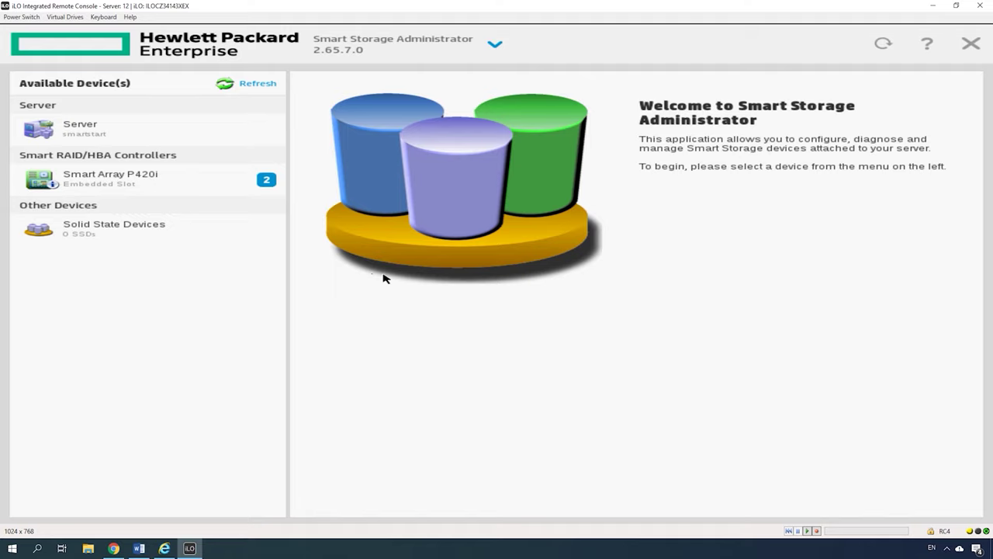
Open the configuration of the Smart Array P420i controller and look through its available actions.
click(157, 187)
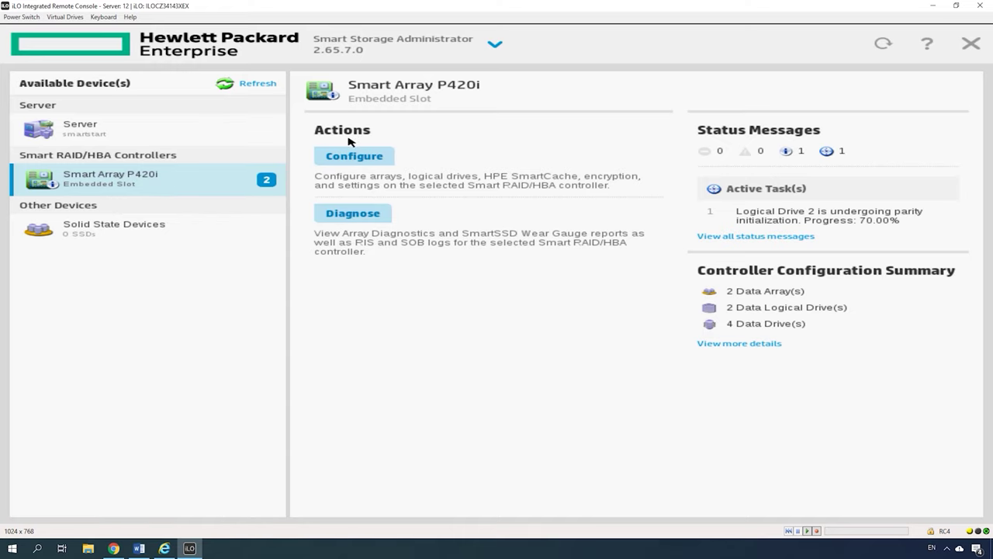
click(356, 159)
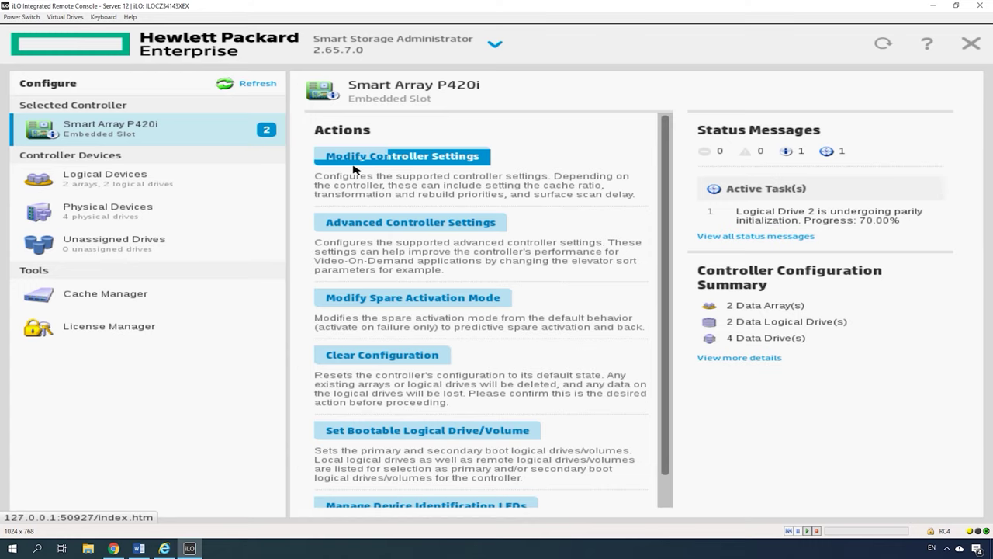
scroll(370, 385, down, 1)
scroll(370, 385, down, 2)
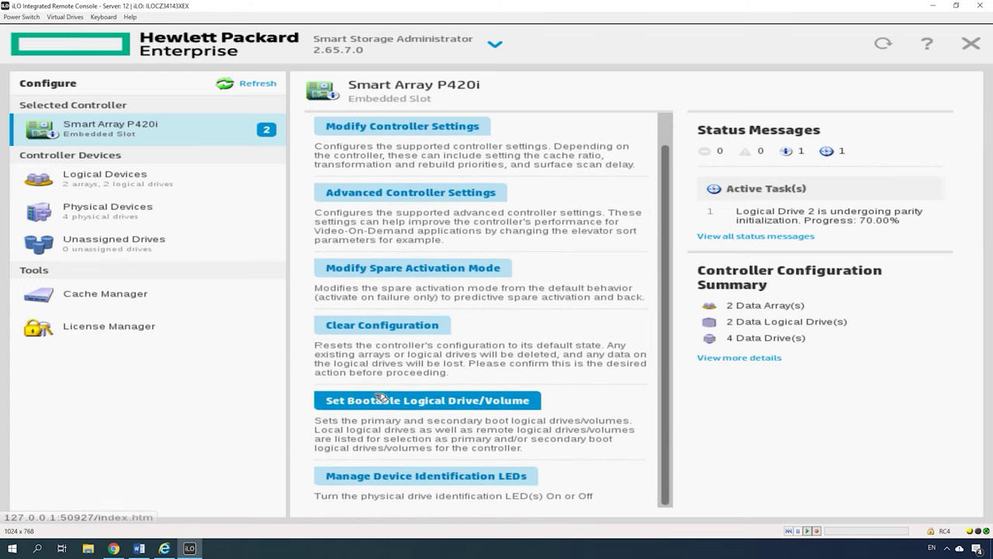
scroll(386, 391, up, 2)
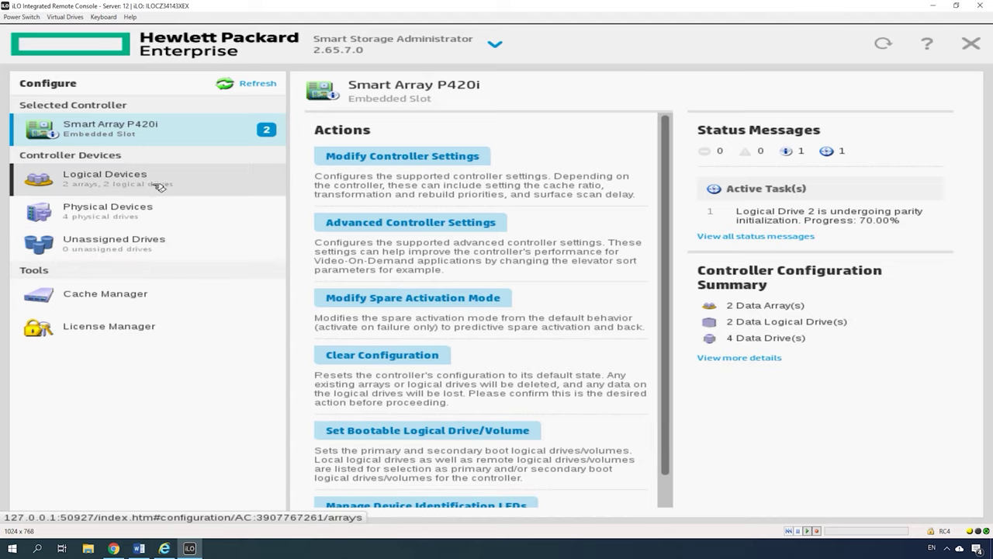
Delete Array B together with its RAID 5 logical drive from the controller's logical devices.
click(144, 184)
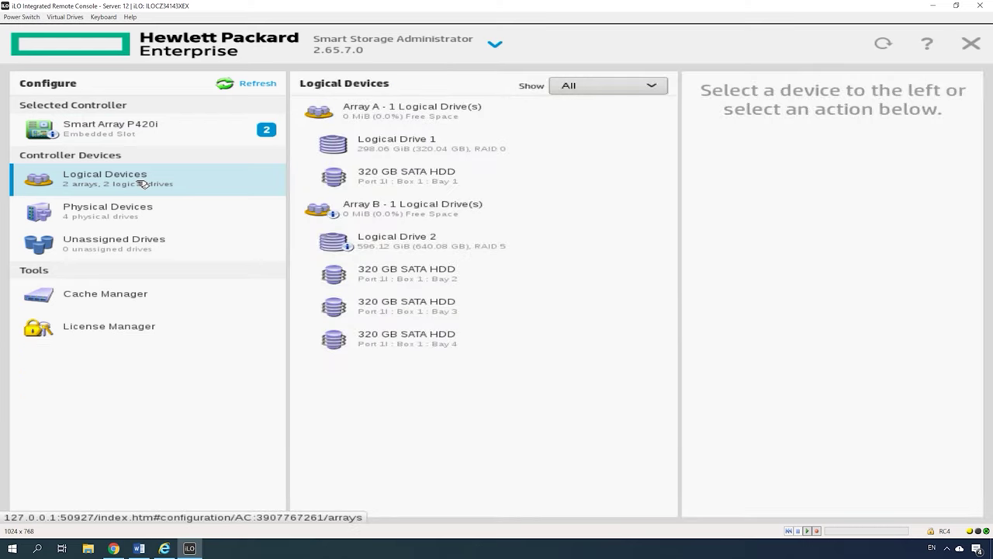
click(407, 215)
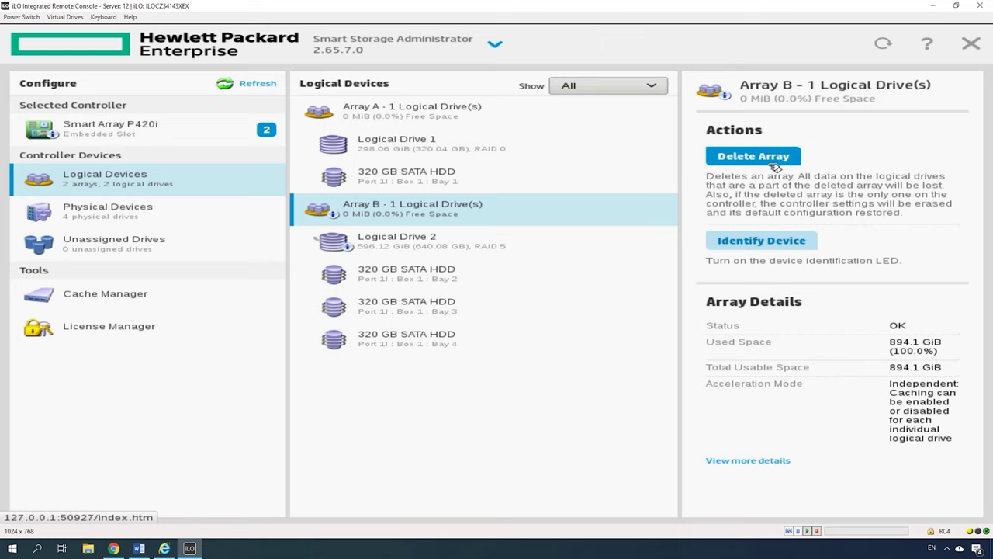
click(765, 162)
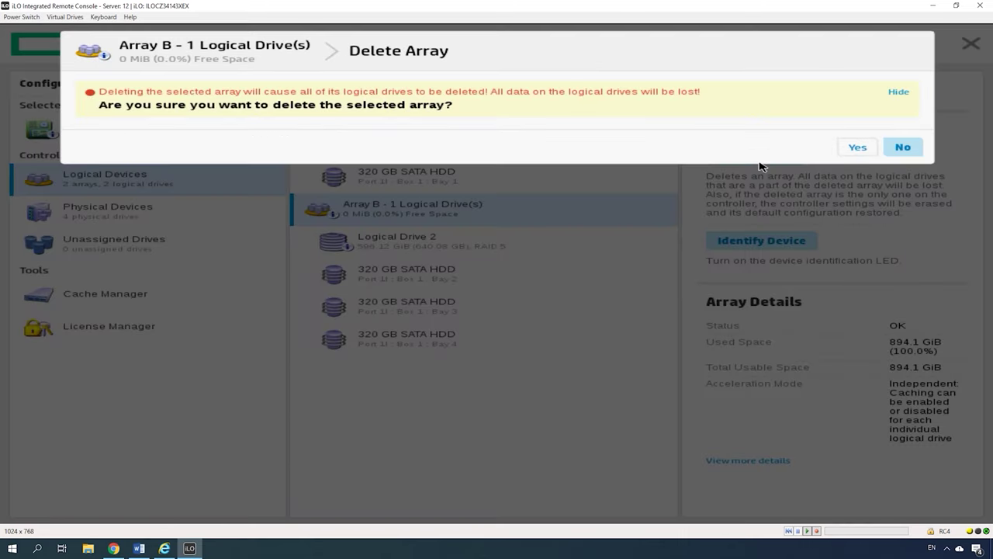
click(859, 147)
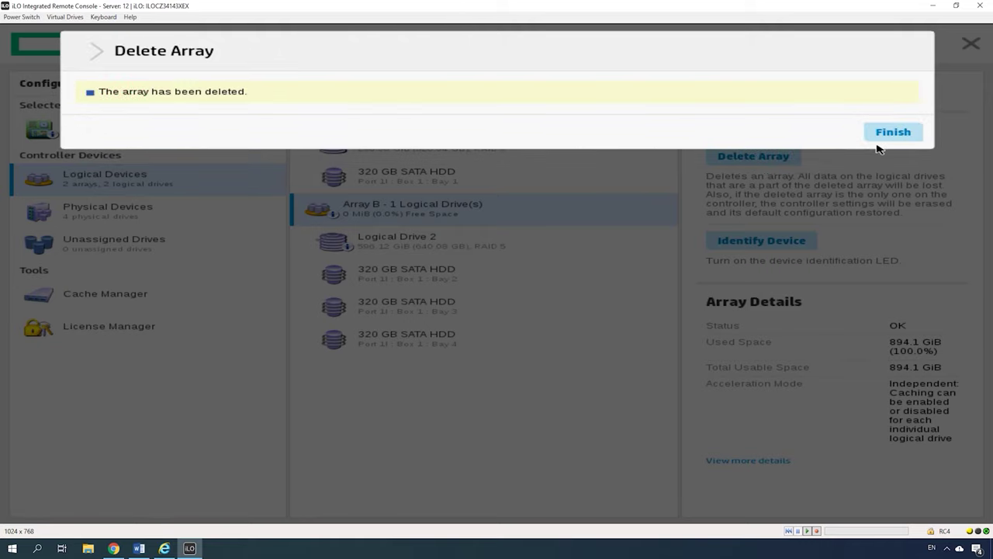
click(905, 138)
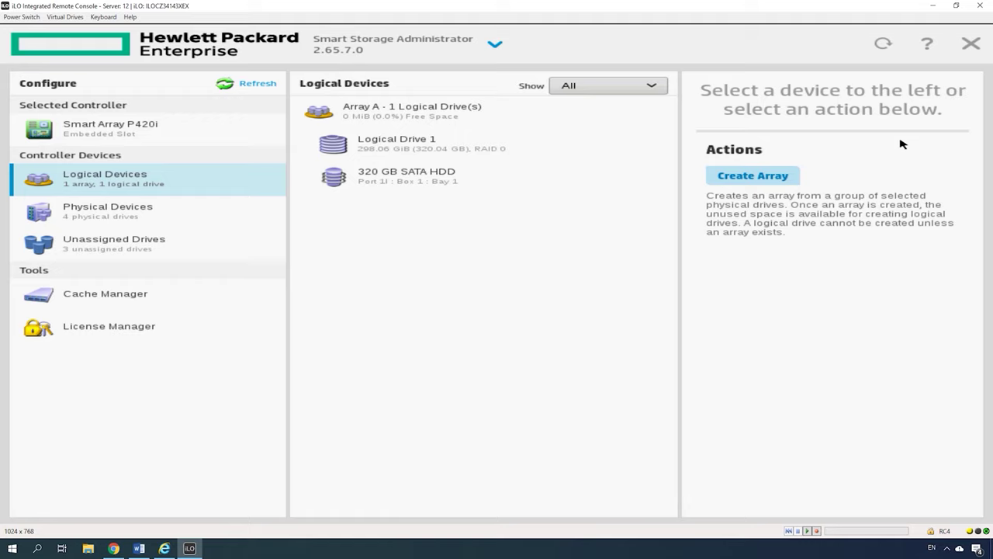
Try to erase the unassigned 320 GB drive in Bay 2 with the one-pass, write-all-zeroes pattern.
click(136, 253)
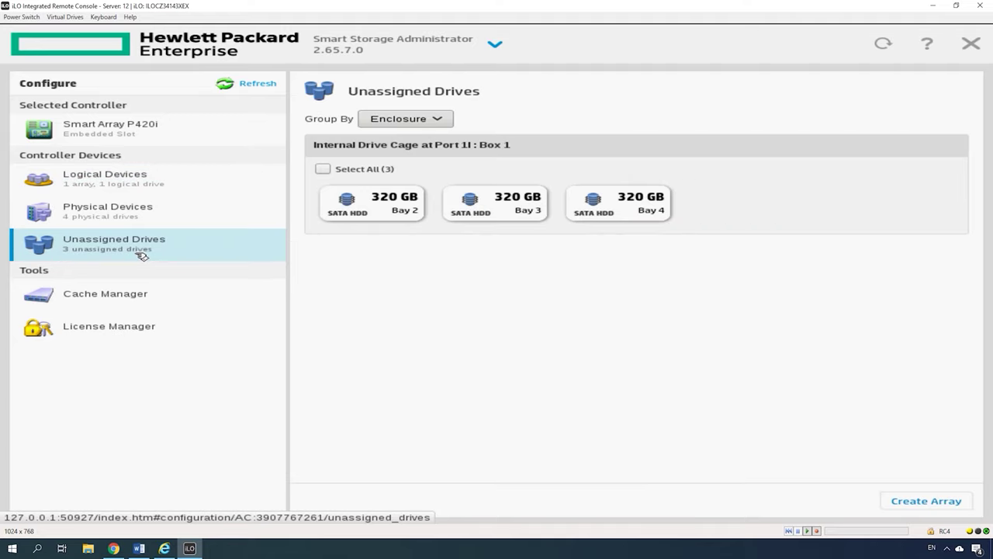
click(396, 220)
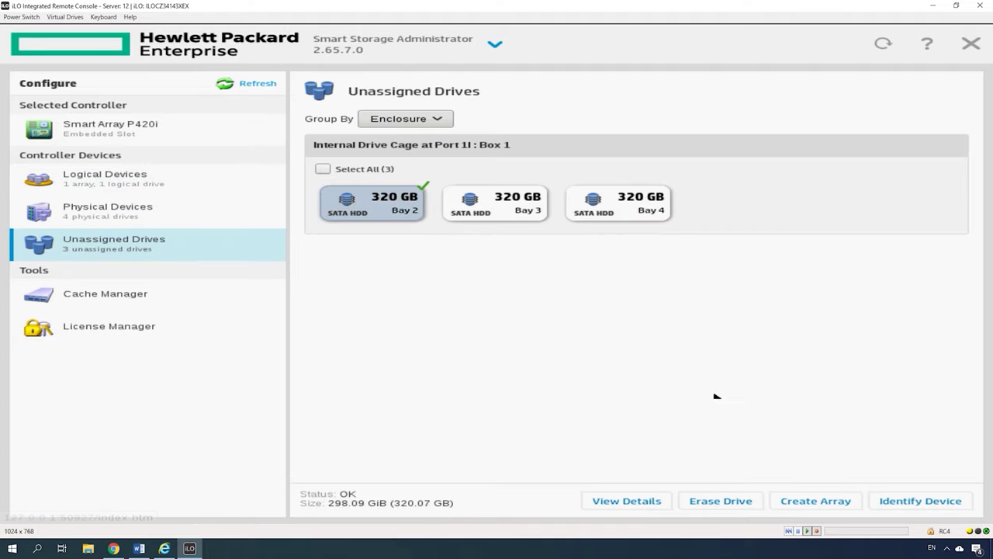
click(729, 504)
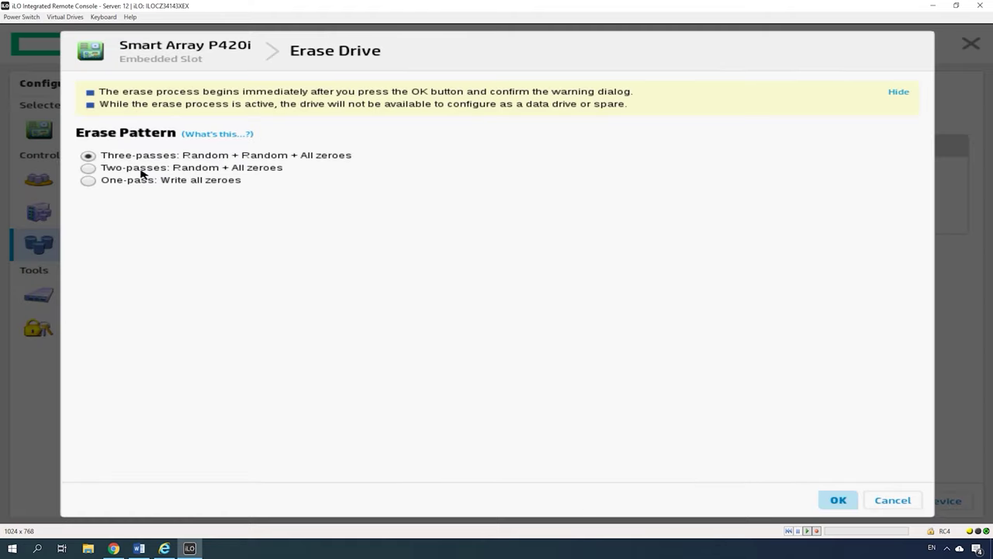
click(144, 183)
click(838, 500)
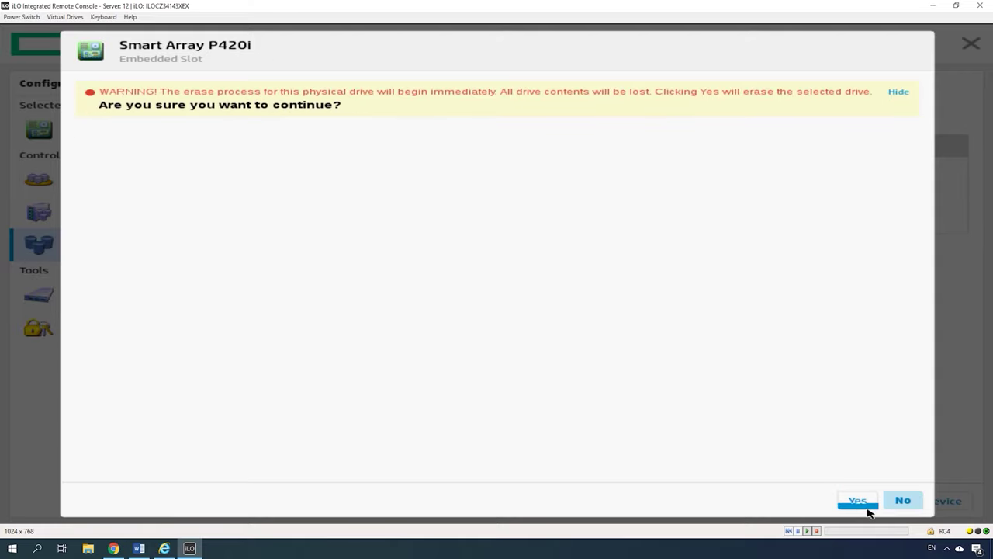
click(863, 503)
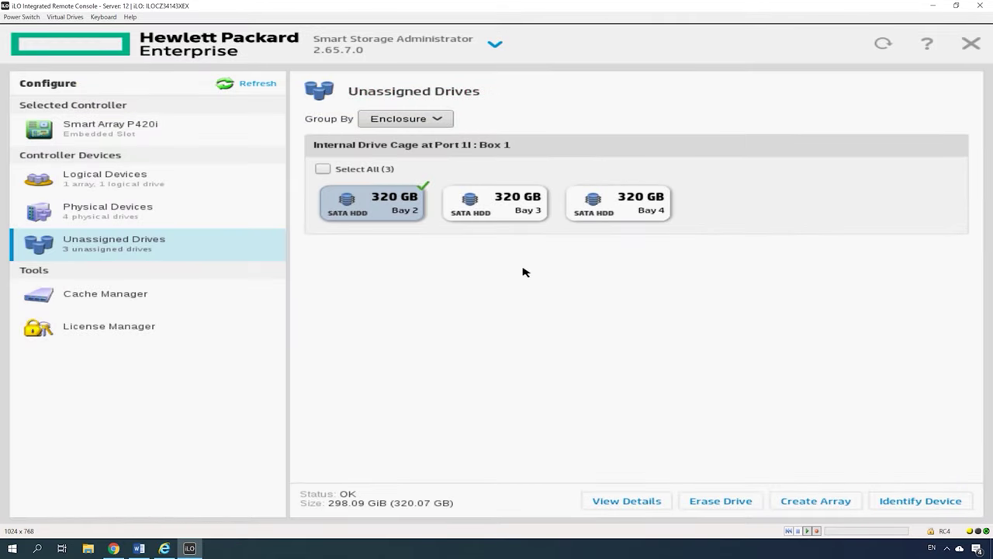
Create a new array on the Smart Array P420i from all three unassigned 320 GB SATA drives in Bays 2, 3 and 4.
click(344, 170)
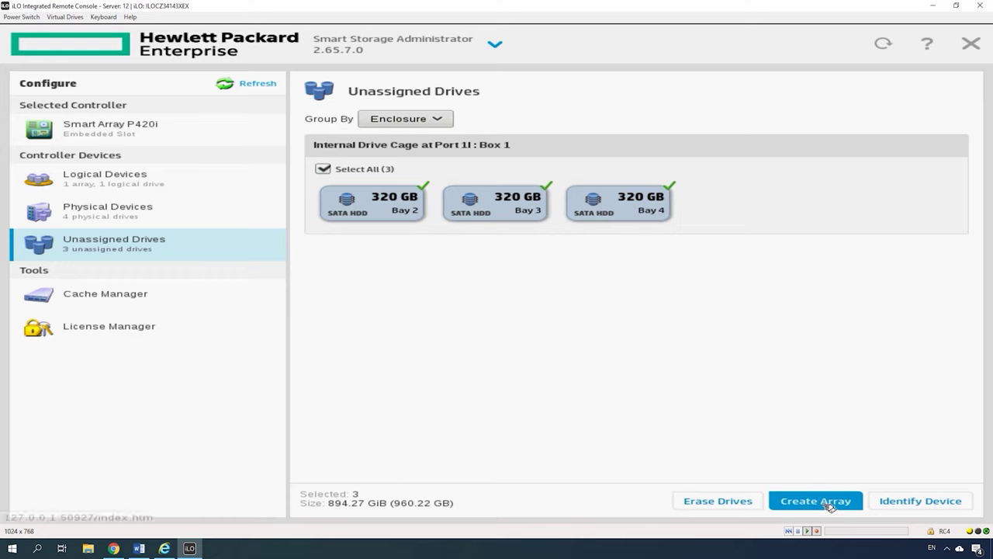
click(816, 500)
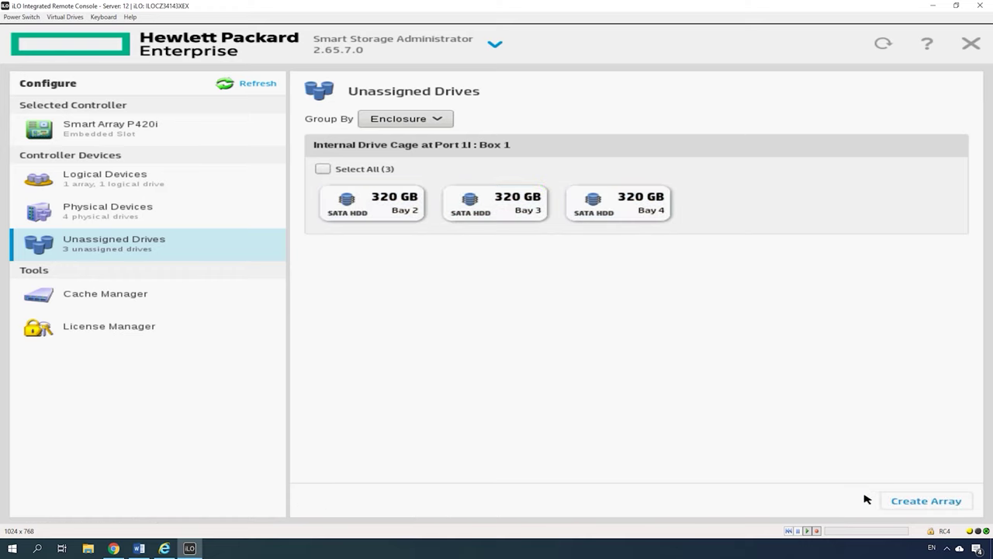
click(159, 133)
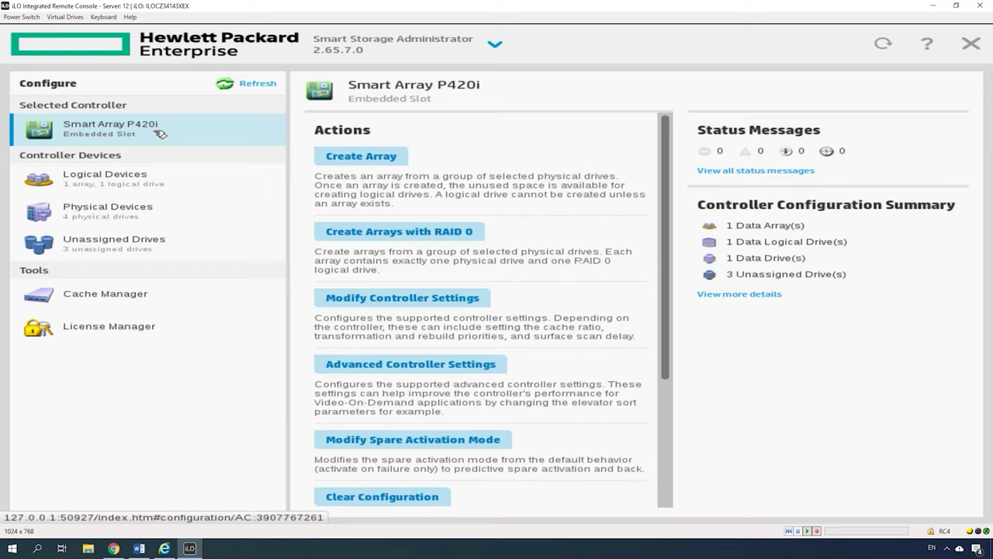
click(384, 157)
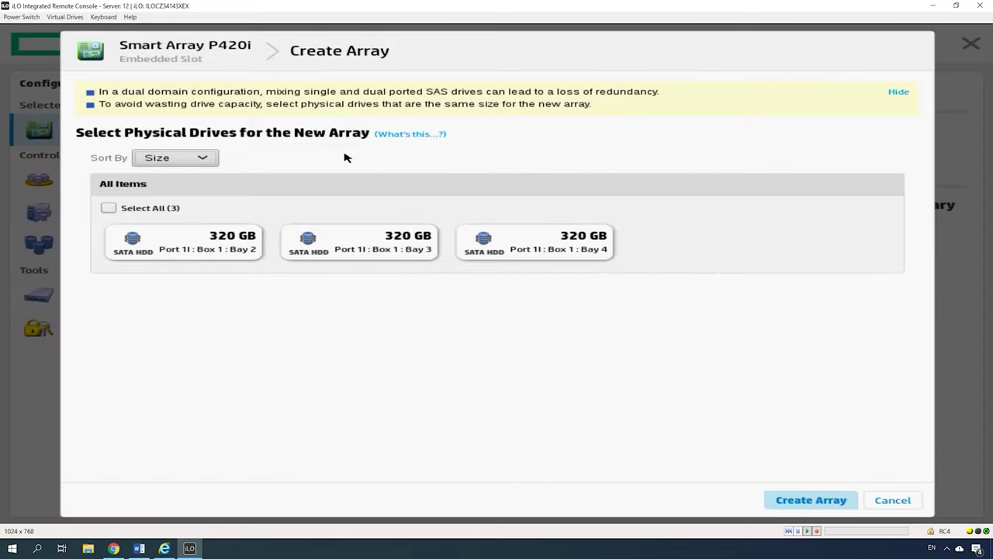
click(147, 208)
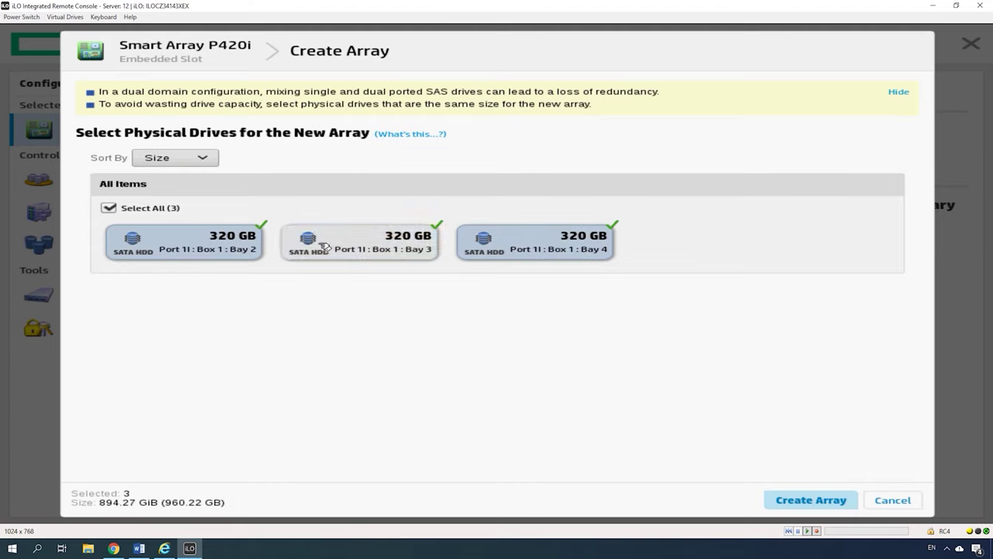
click(825, 503)
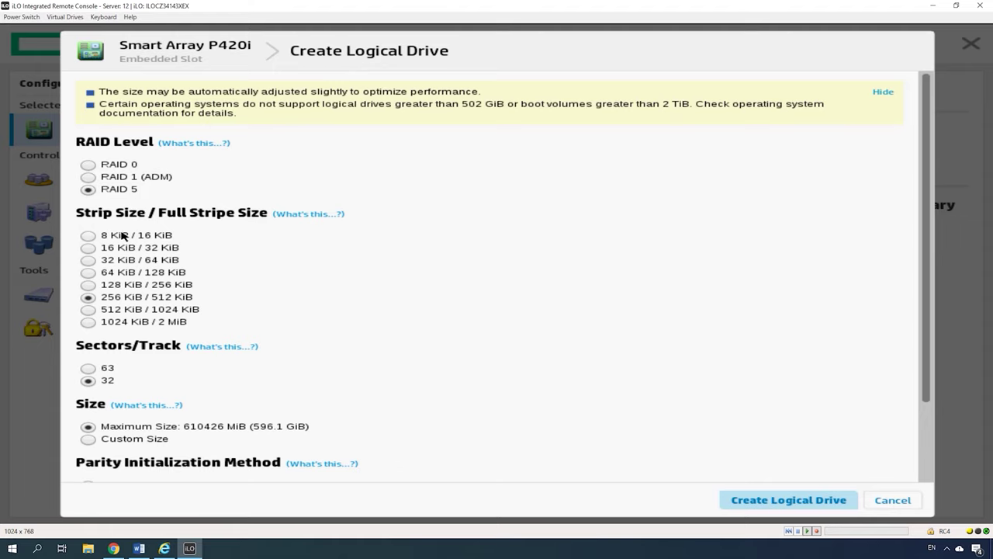
Create a RAID 5 logical drive with 1024 KiB / 2 MiB strip size, 32 sectors per track, maximum size, default parity initialization and caching enabled.
click(93, 325)
mouse_move(239, 349)
scroll(187, 392, down, 3)
mouse_move(169, 436)
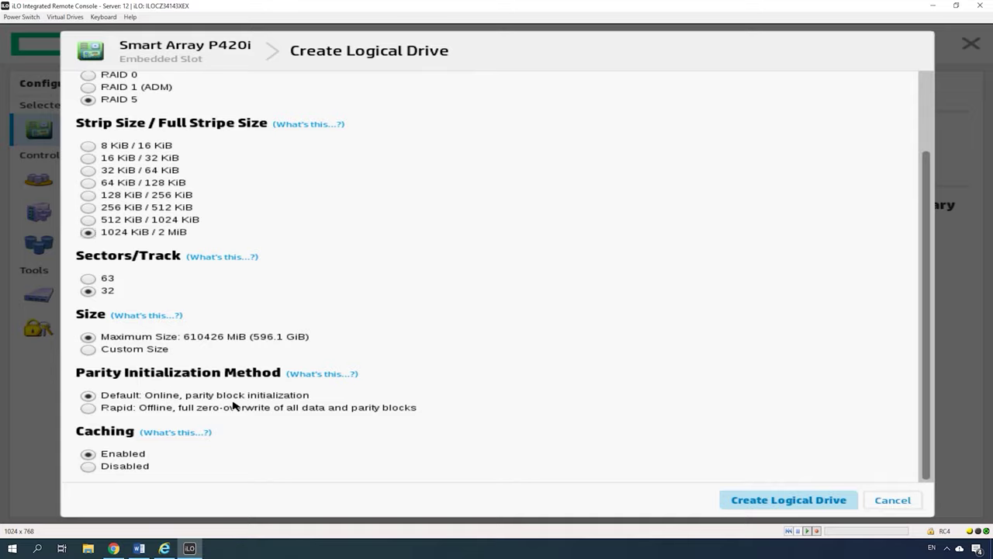
click(88, 408)
key(Up)
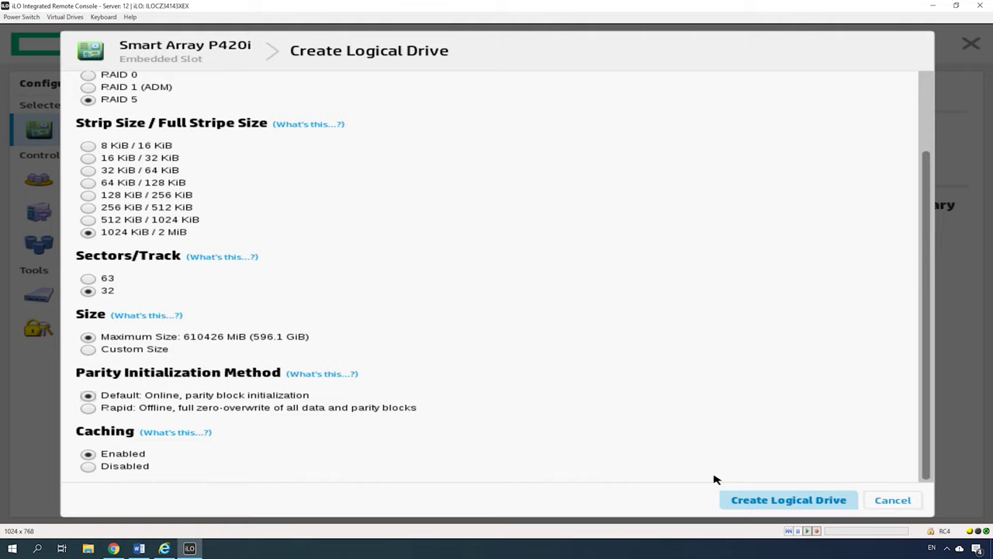
click(812, 505)
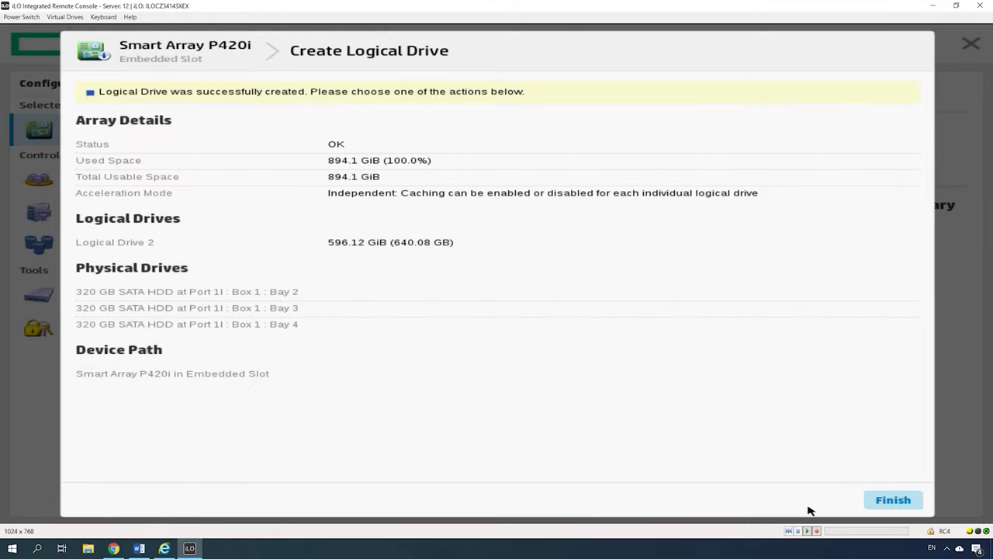
click(894, 500)
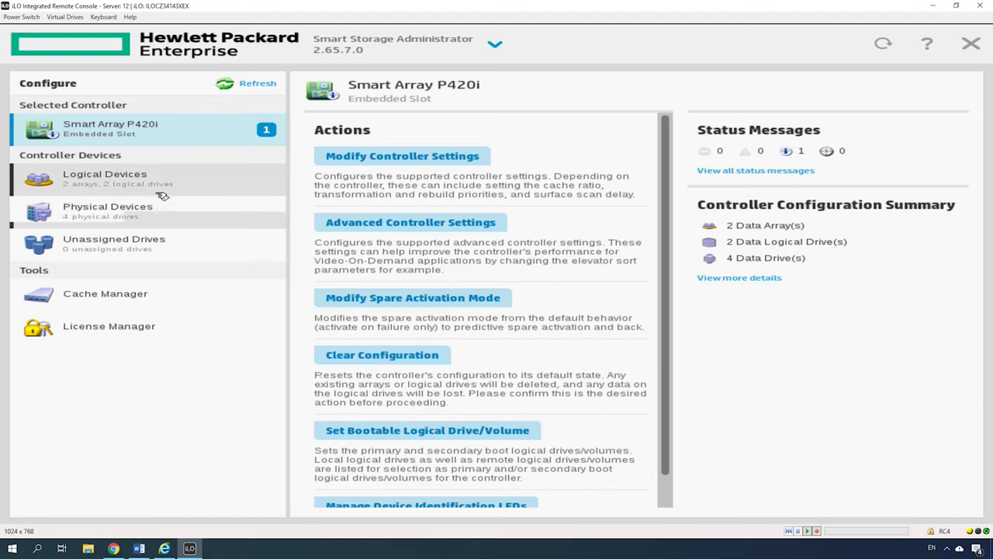
Add the 320 GB drive in Bay 1 to the RAID 5 array as an Auto Replace spare and save the spare configuration.
click(158, 183)
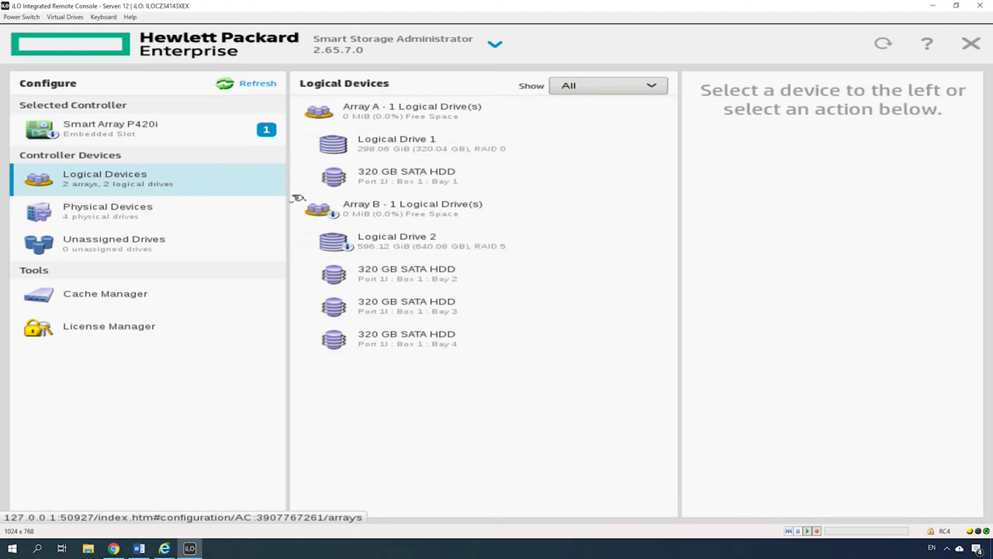
click(425, 204)
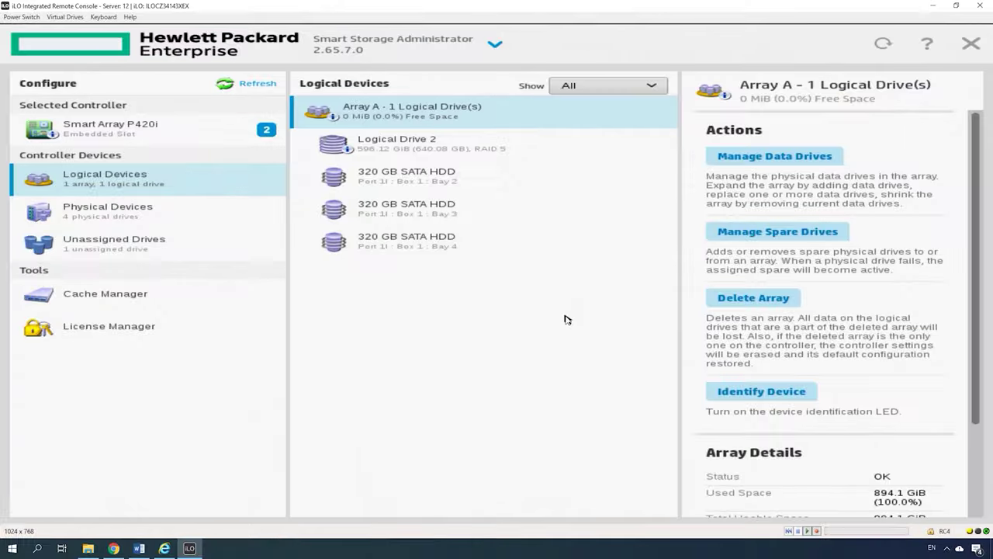
click(797, 237)
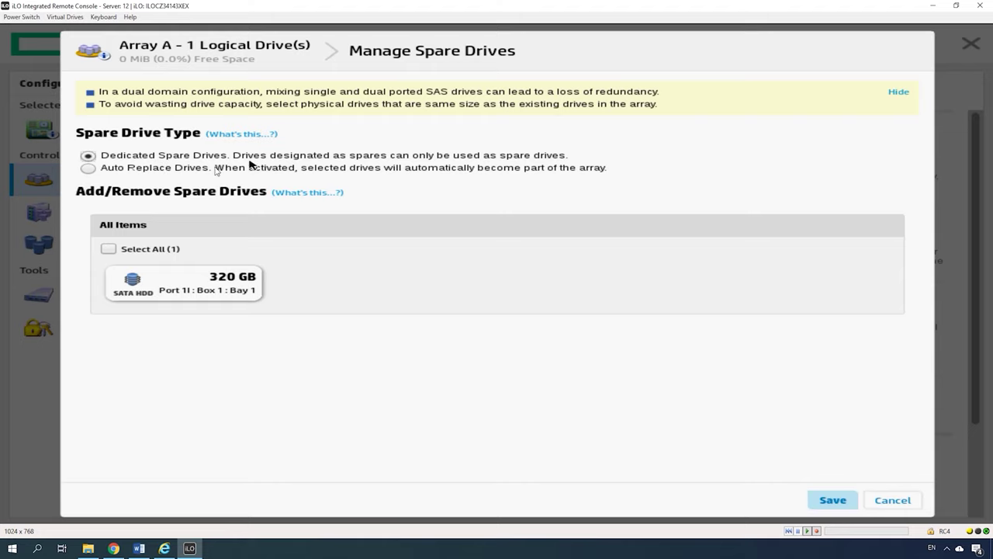
click(89, 168)
click(144, 251)
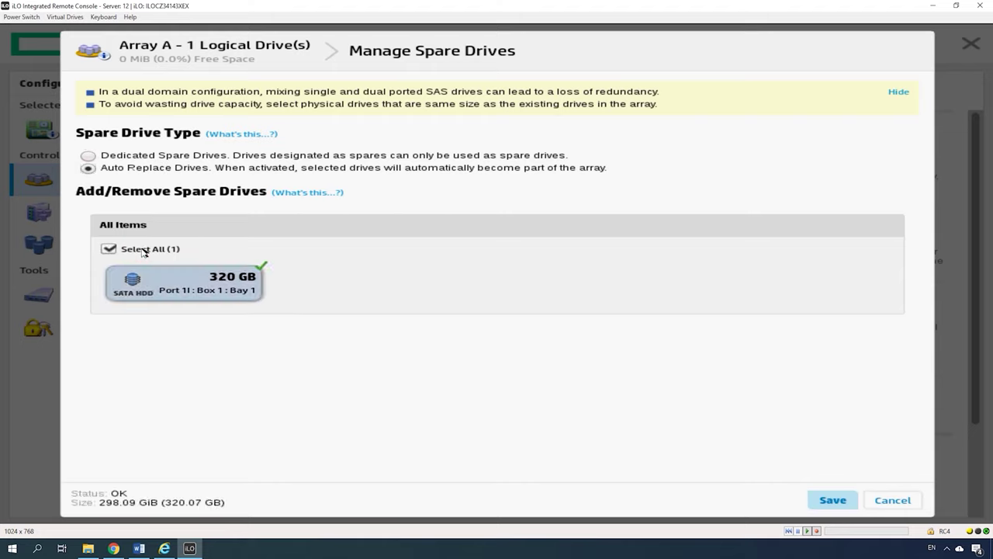
click(831, 506)
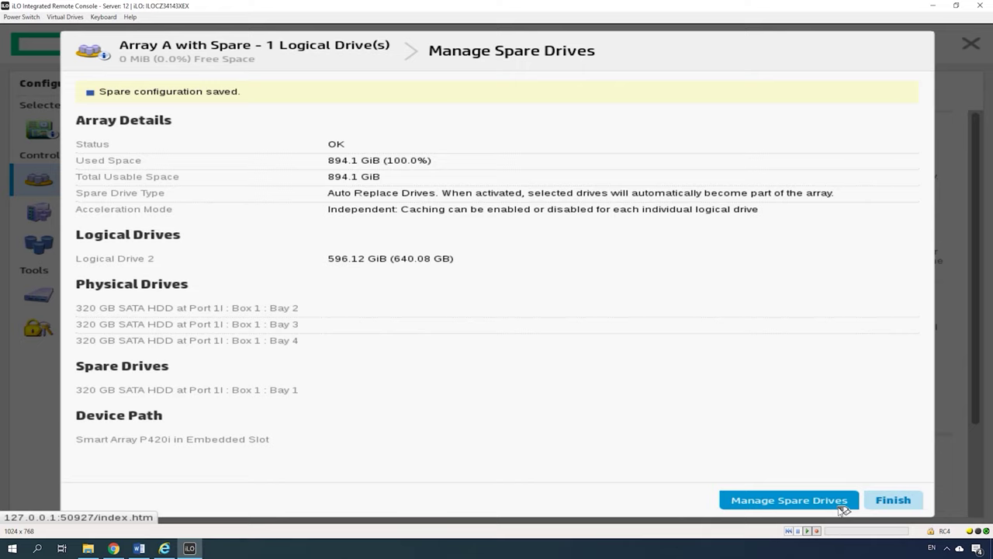
click(898, 506)
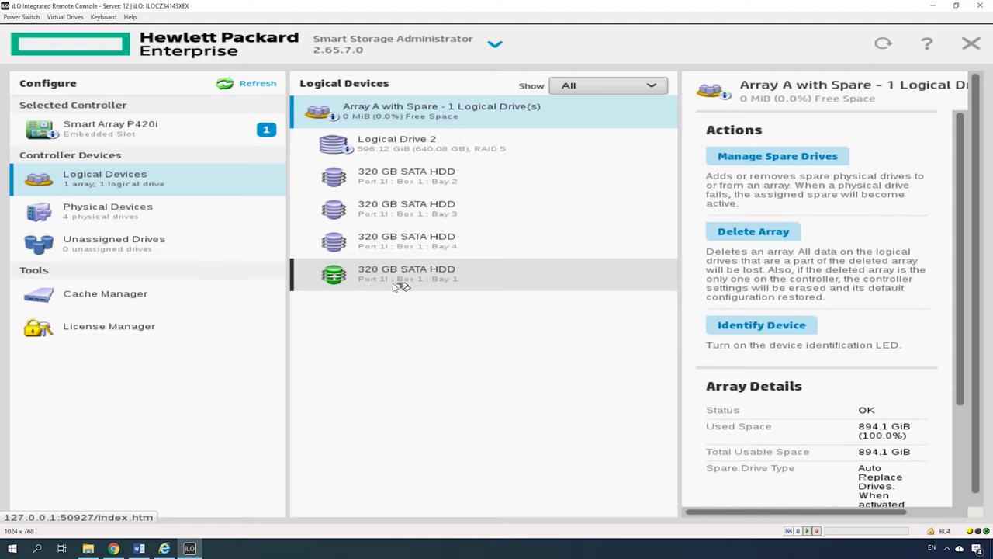
Check the physical devices, unassigned drives and logical devices, and exit Smart Storage Administrator.
click(194, 225)
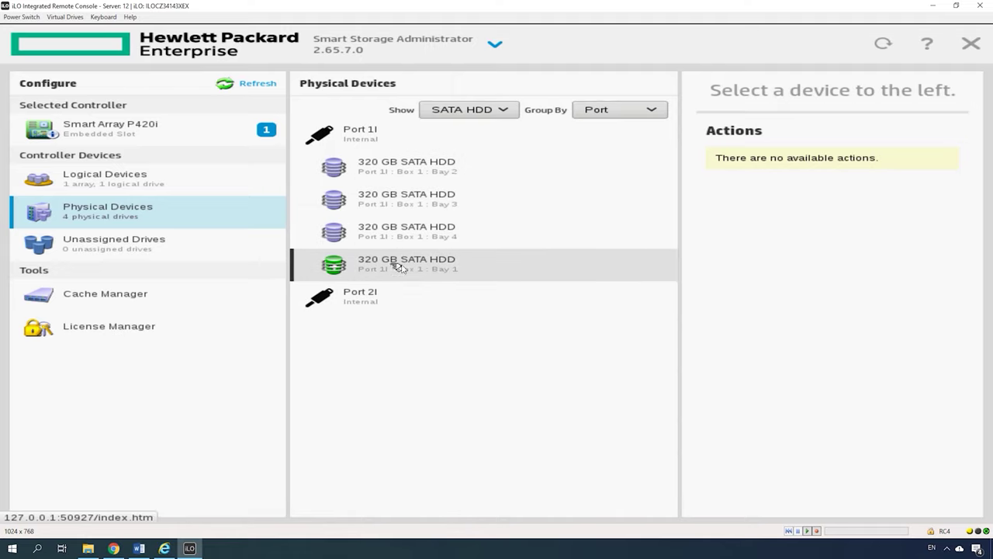
click(189, 241)
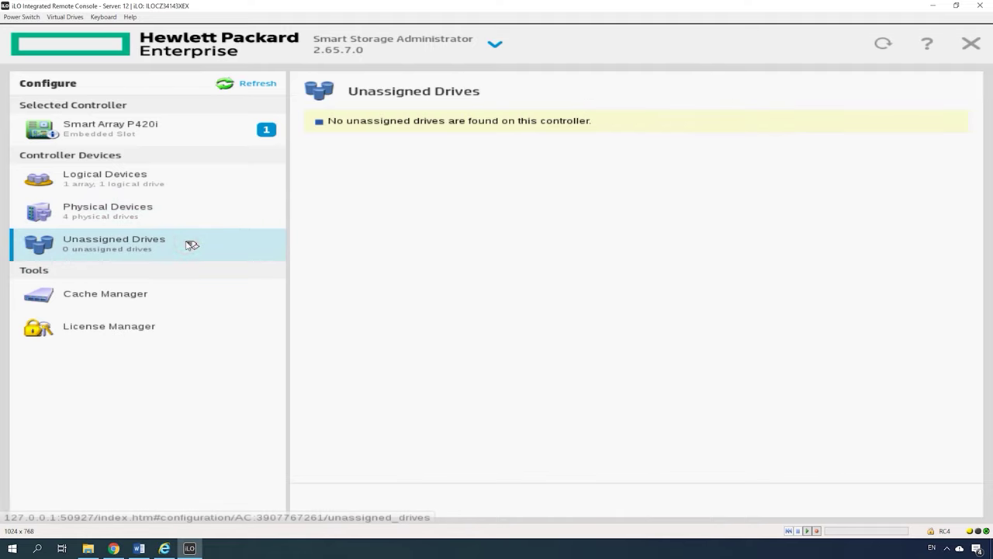
click(159, 182)
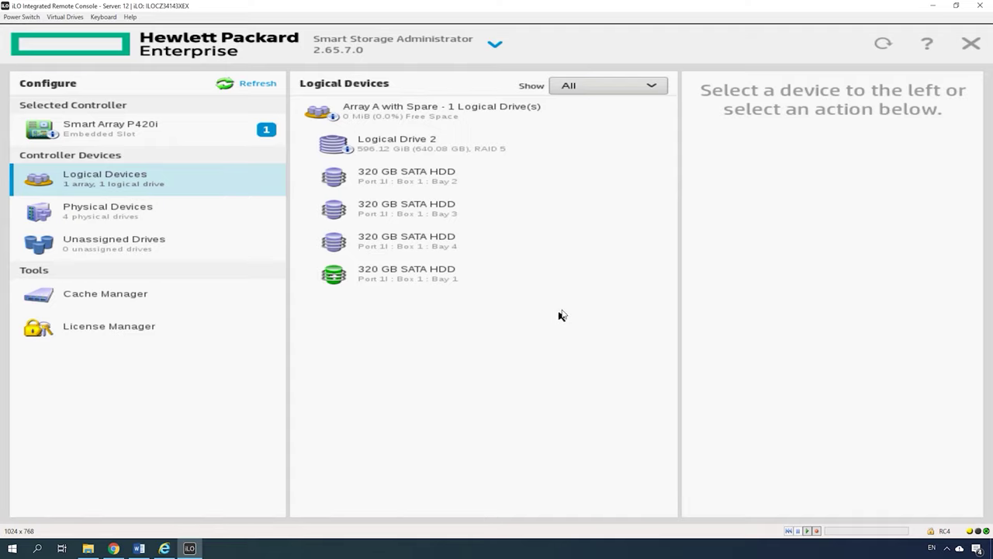
click(972, 46)
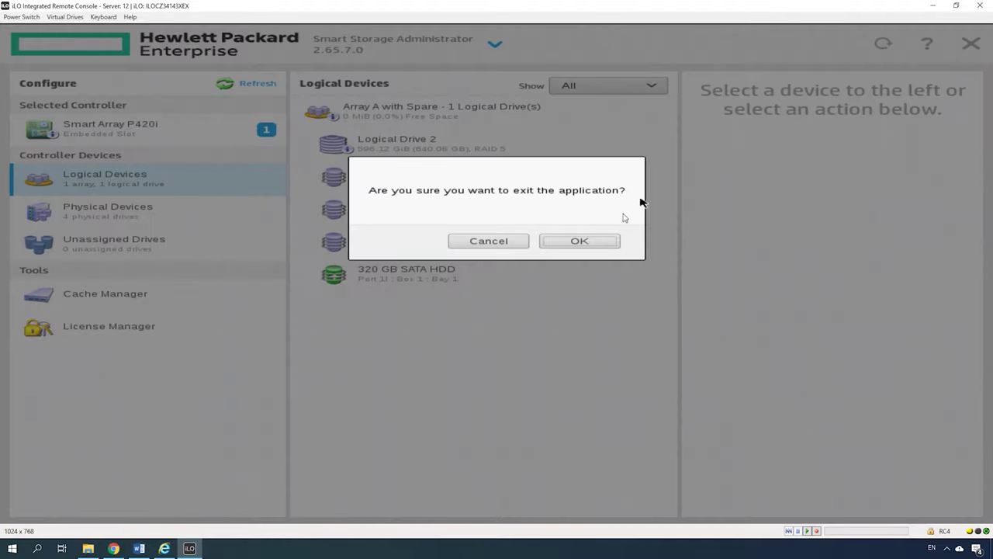